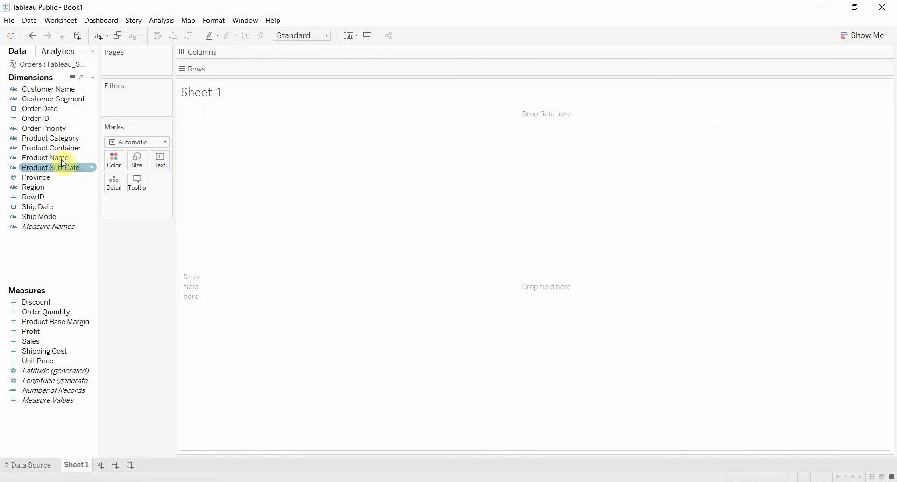
Place Product Category on Rows and SUM(Sales) on Columns for horizontal sales bars
{"action": "left_click_drag", "start_coordinate": [58, 140], "coordinate": [299, 71]}
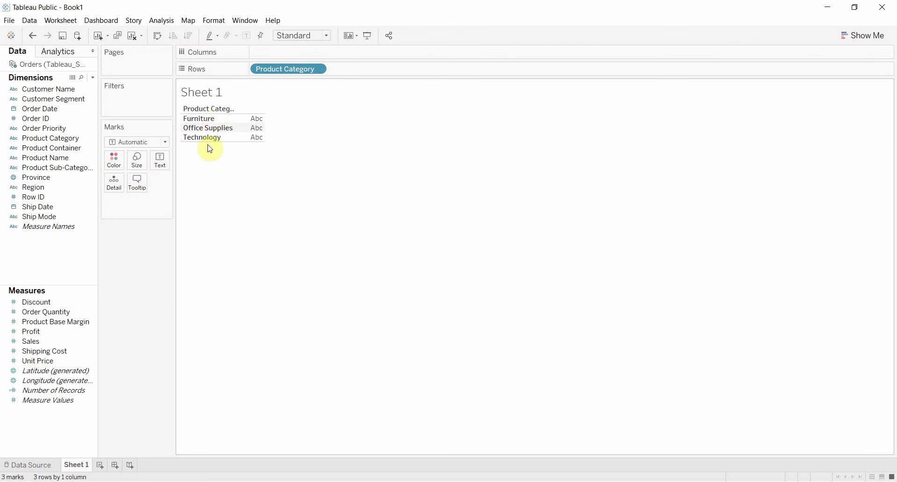
{"action": "left_click", "coordinate": [57, 343]}
{"action": "left_click_drag", "start_coordinate": [54, 347], "coordinate": [335, 53]}
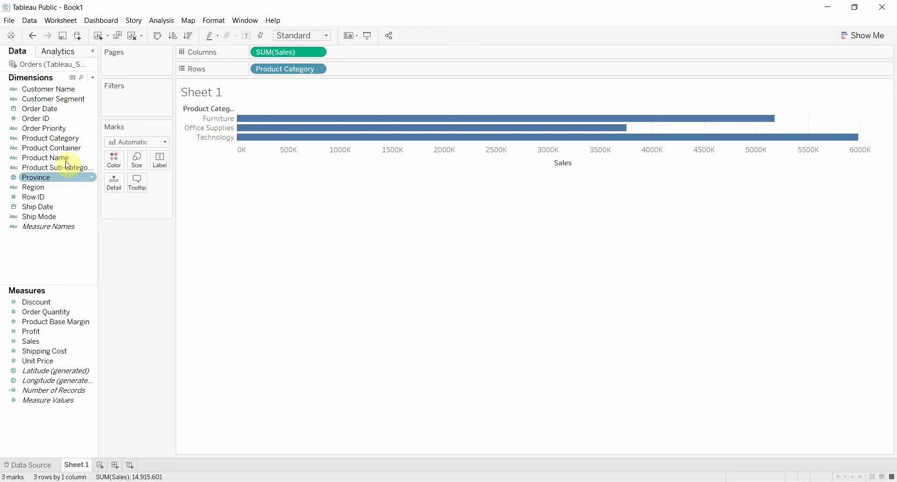
Create and apply a calculated field 'prod measure' from Product Name with formula countd([Product Name])
{"action": "left_click", "coordinate": [91, 158]}
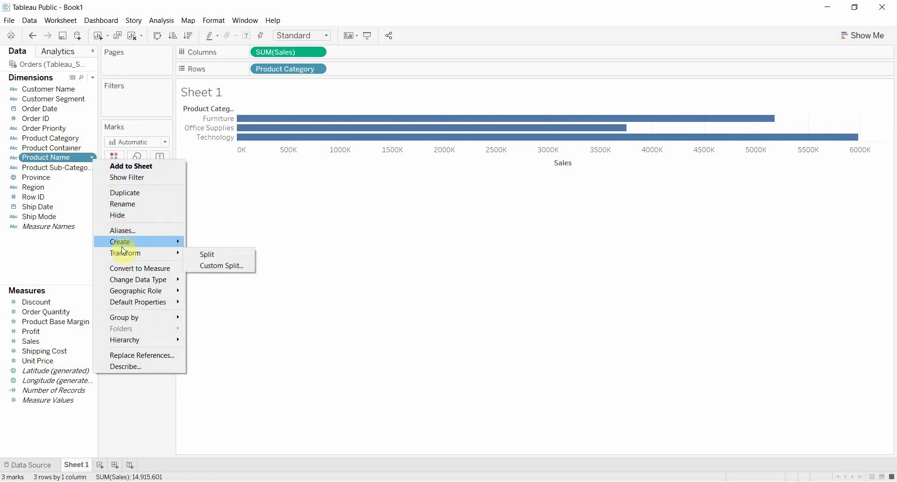
{"action": "mouse_move", "coordinate": [159, 242]}
{"action": "left_click", "coordinate": [215, 243]}
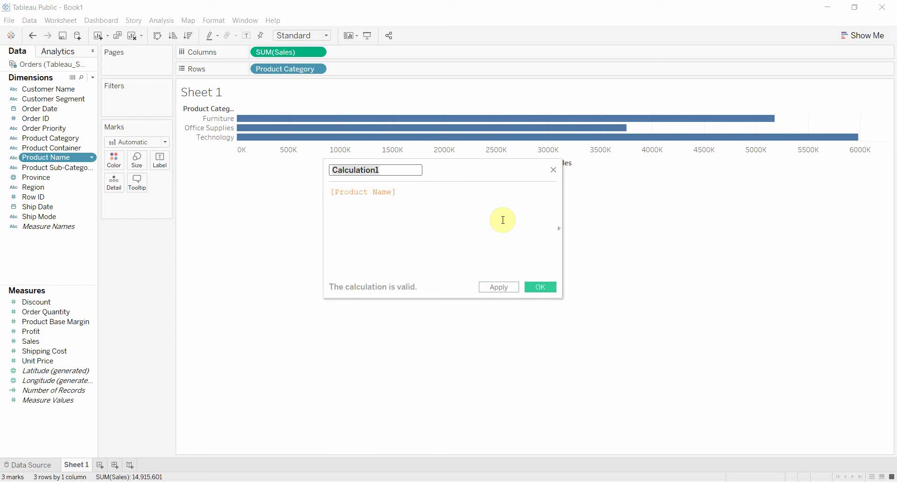
{"action": "type", "text": "prod measure"}
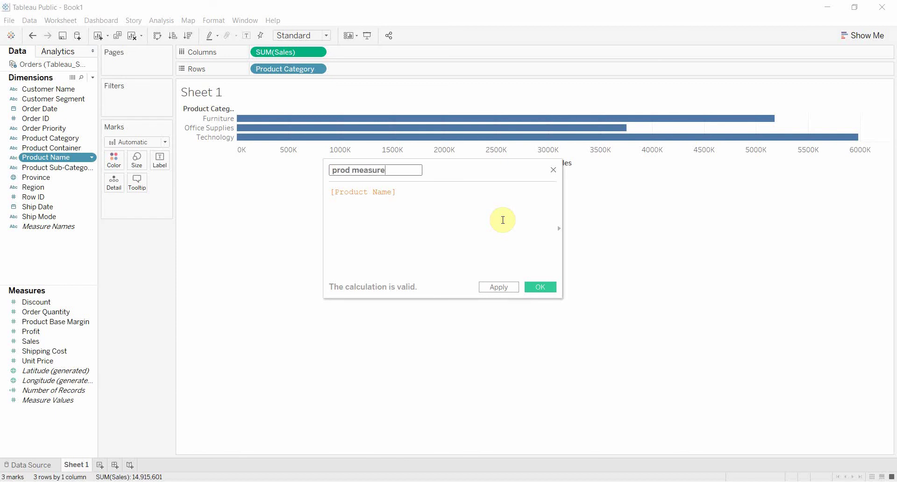
{"action": "key", "text": "Tab"}
{"action": "key", "text": "Home"}
{"action": "type", "text": "c"}
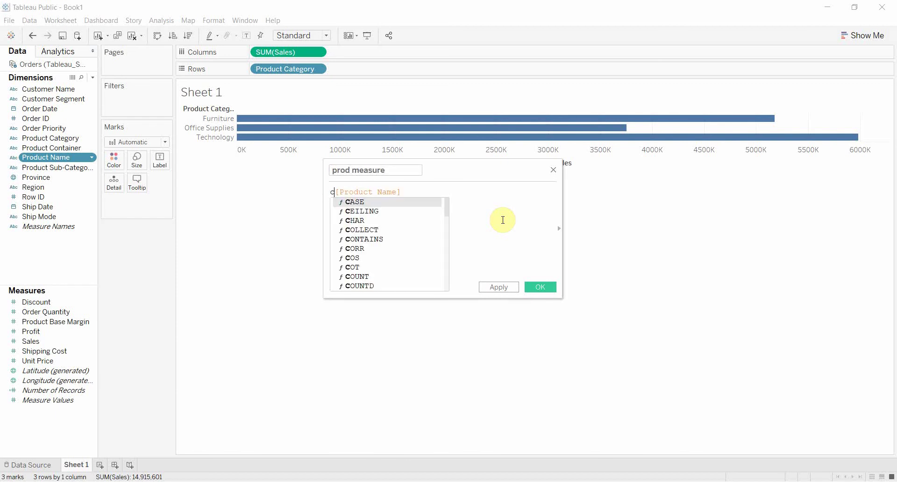
{"action": "type", "text": "ount"}
{"action": "type", "text": "d("}
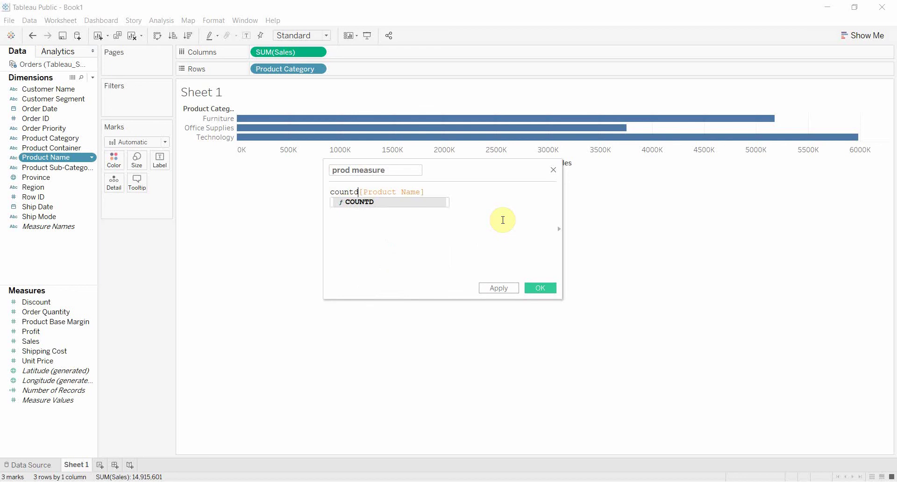
{"action": "key", "text": "End"}
{"action": "type", "text": ")"}
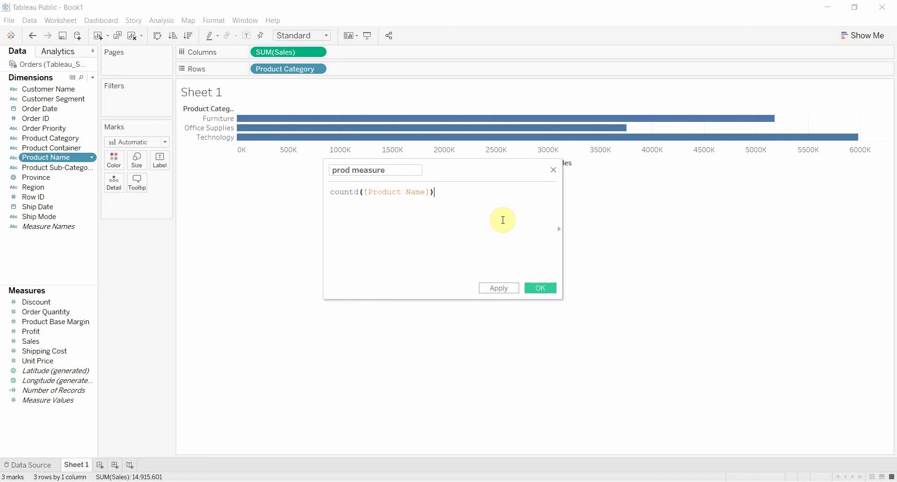
{"action": "left_click", "coordinate": [504, 288]}
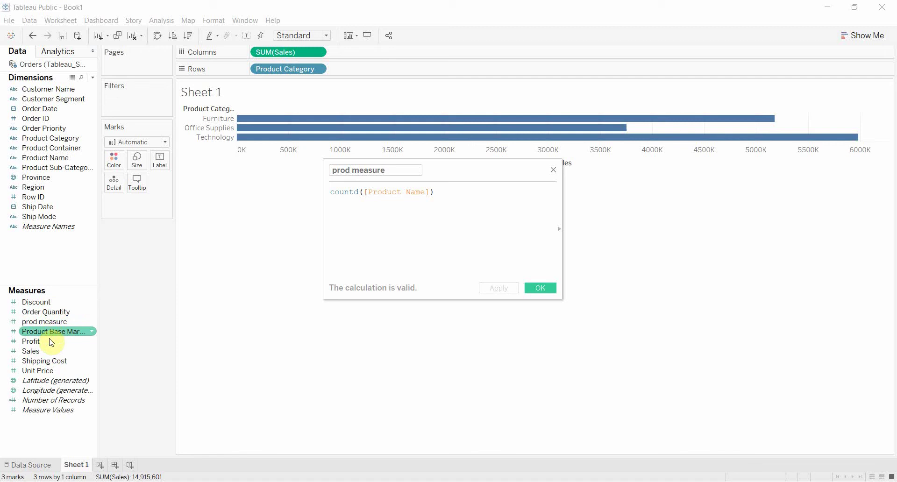
Add prod measure to Columns beside SUM(Sales), then close the calculation editor
{"action": "left_click_drag", "start_coordinate": [45, 322], "coordinate": [358, 57]}
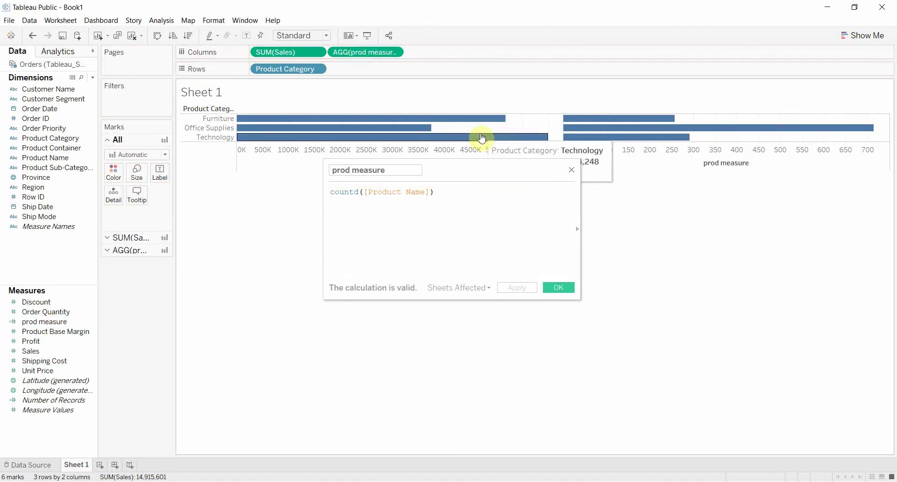
{"action": "left_click", "coordinate": [571, 170]}
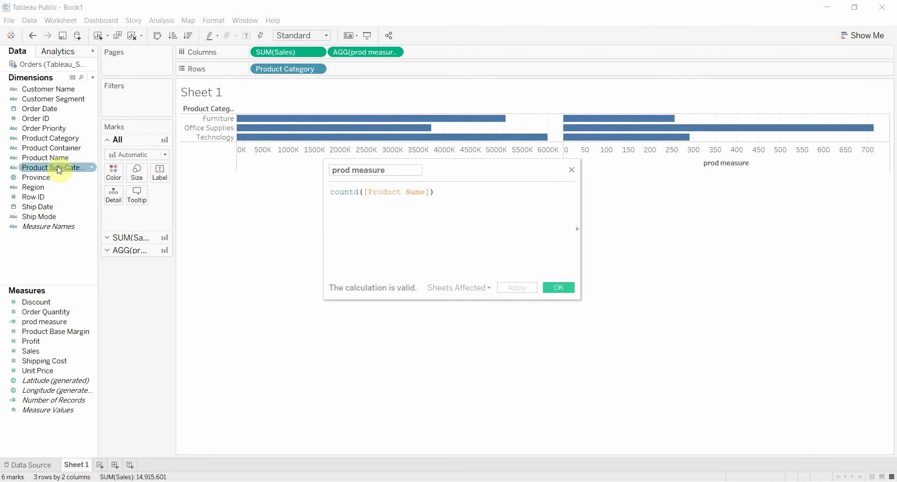
{"action": "left_click", "coordinate": [572, 171]}
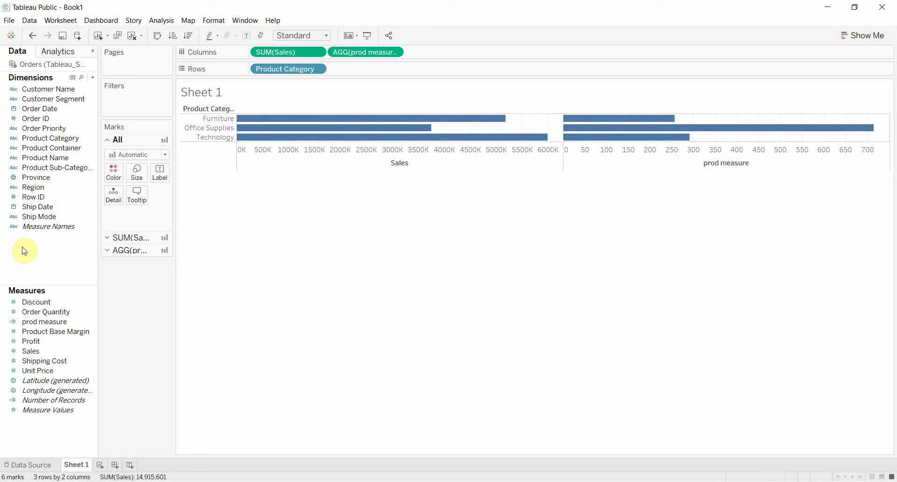
On new Sheet 2, plot SUM(Sales) on Rows against Order Date set to Day on Columns
{"action": "left_click", "coordinate": [99, 465]}
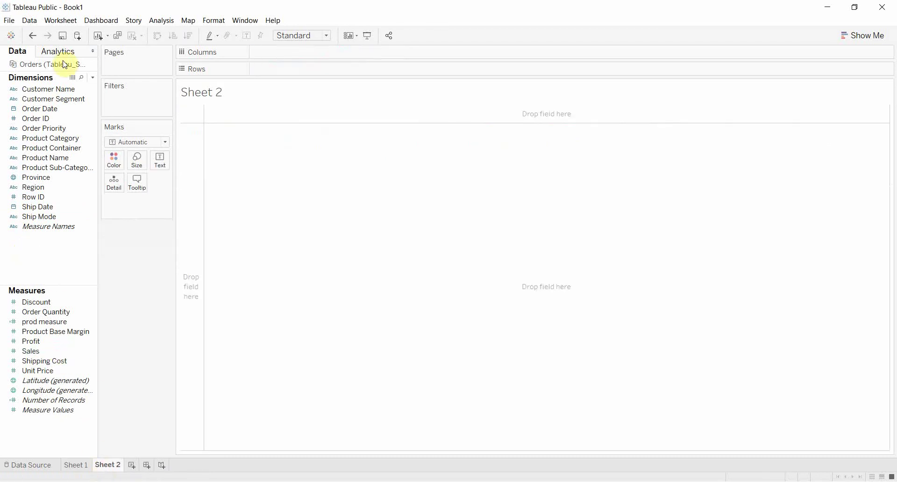
{"action": "left_click_drag", "start_coordinate": [45, 109], "coordinate": [285, 52]}
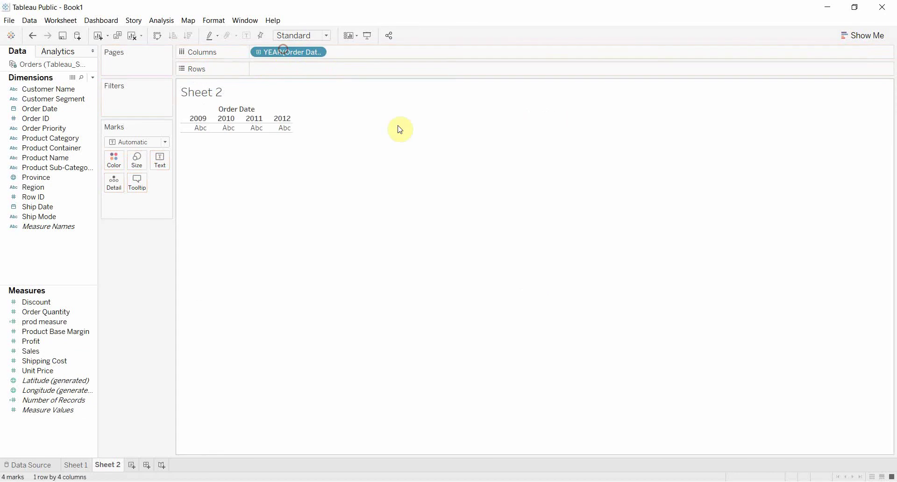
{"action": "left_click", "coordinate": [258, 52]}
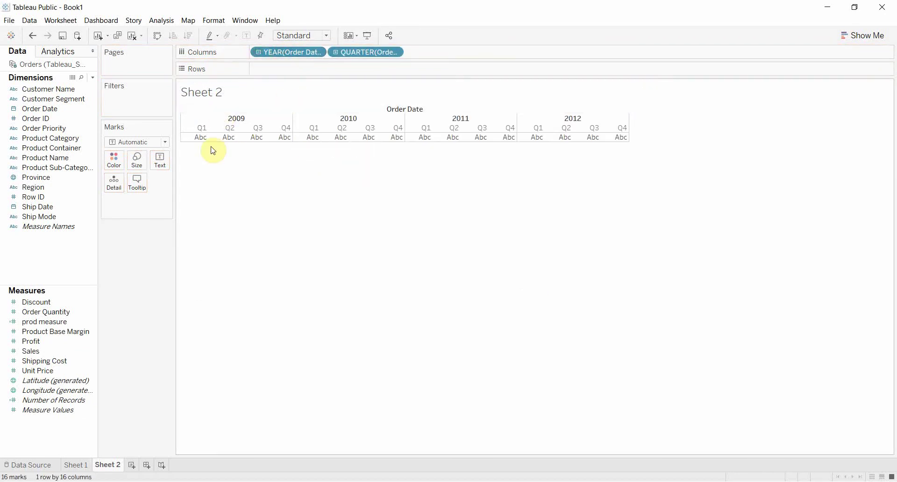
{"action": "left_click_drag", "start_coordinate": [355, 52], "coordinate": [52, 170]}
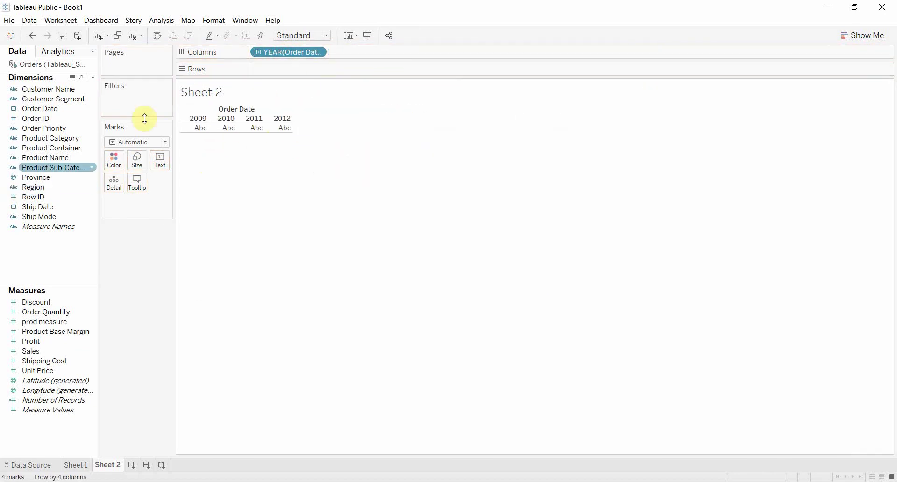
{"action": "left_click", "coordinate": [318, 52]}
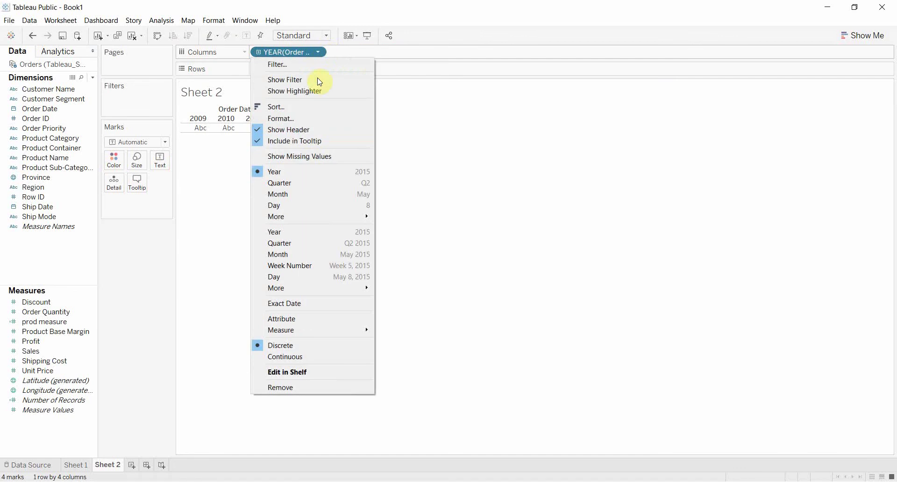
{"action": "left_click", "coordinate": [297, 276]}
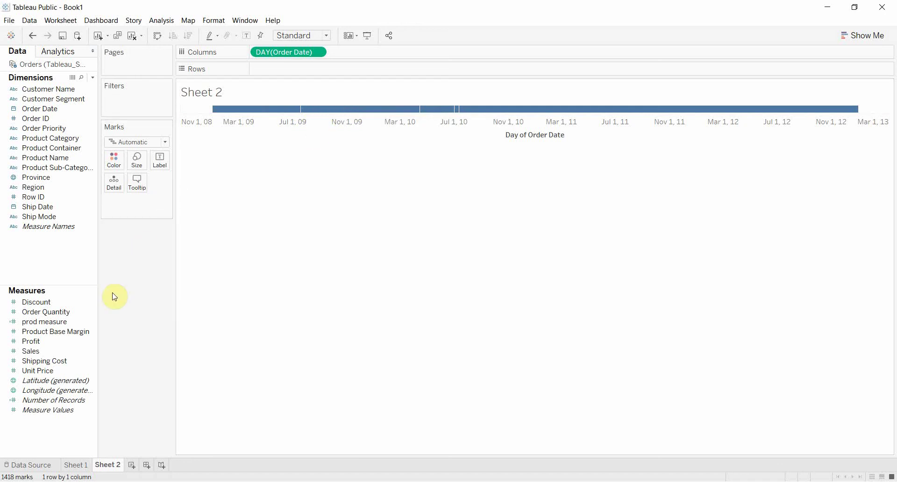
{"action": "left_click_drag", "start_coordinate": [66, 350], "coordinate": [308, 68]}
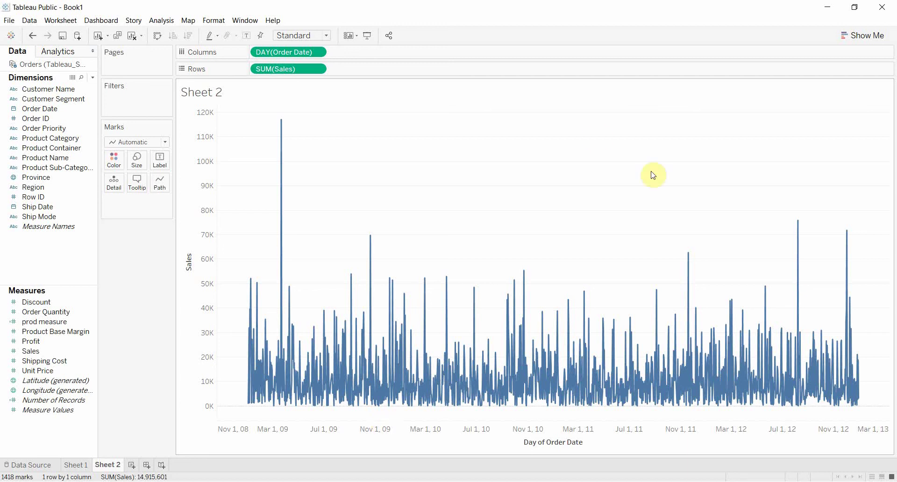
Switch DAY(Order Date) to Discrete and inspect the January 4, 2009 header before deselecting it
{"action": "left_click", "coordinate": [322, 51]}
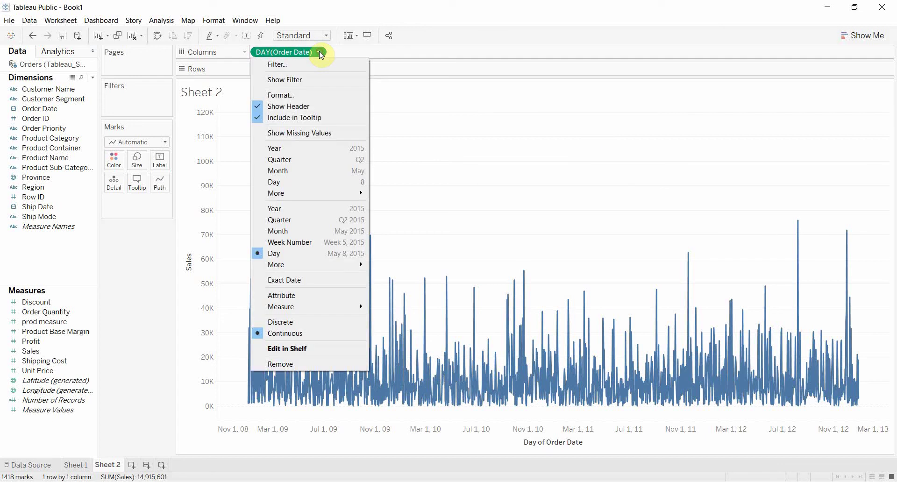
{"action": "left_click", "coordinate": [318, 321]}
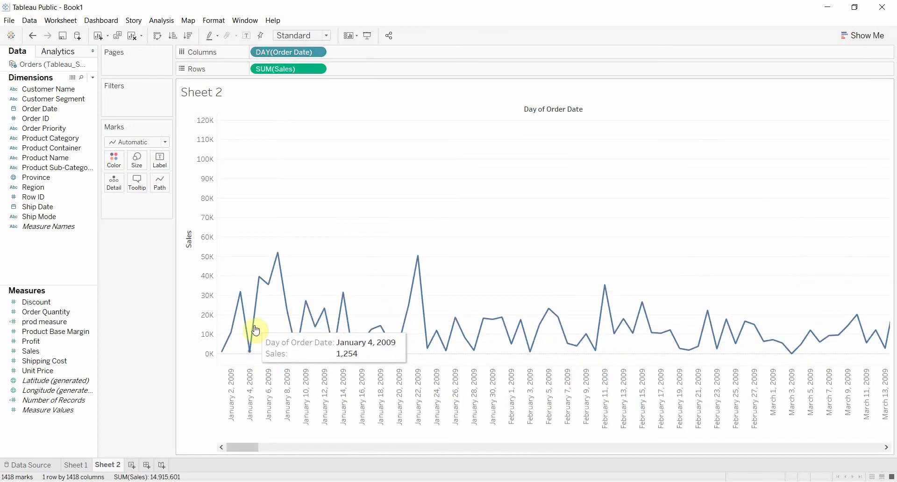
{"action": "left_click", "coordinate": [250, 393]}
{"action": "left_click", "coordinate": [253, 388]}
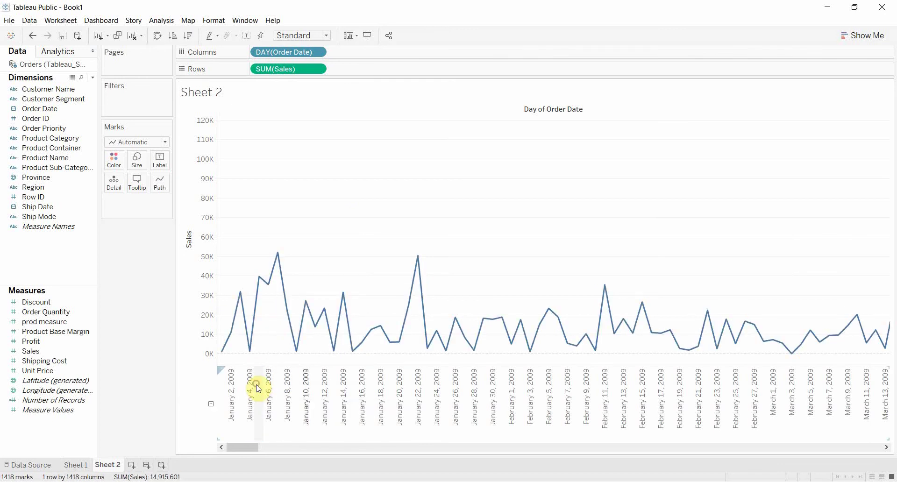
{"action": "left_click", "coordinate": [251, 388]}
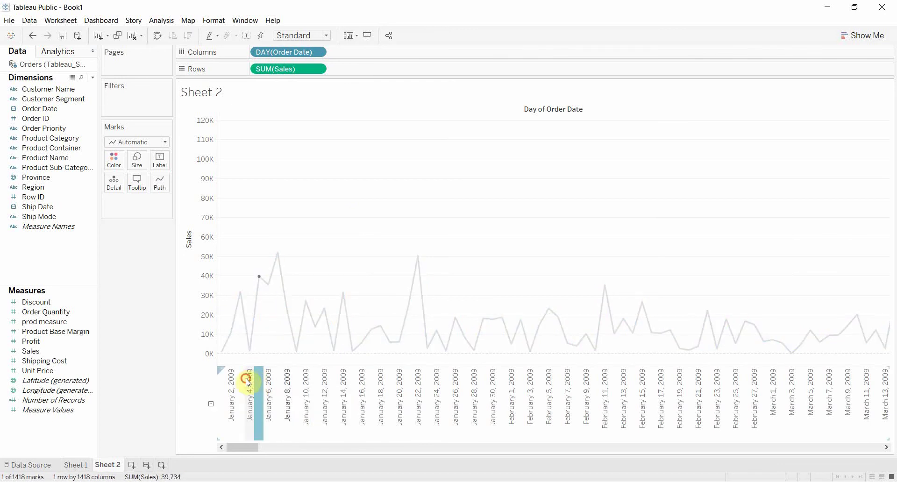
{"action": "left_click", "coordinate": [315, 241]}
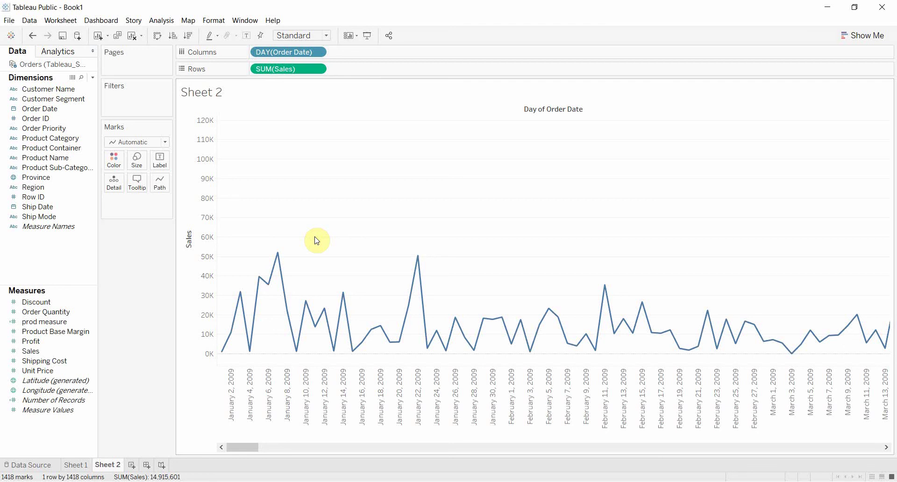